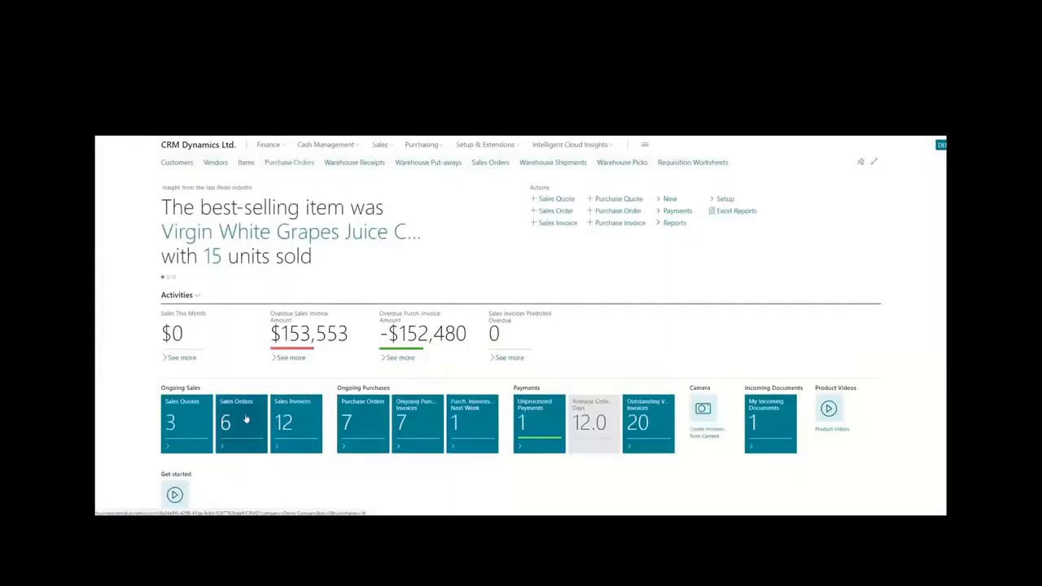
- Clear the filter on Amount Shipped Not Invoiced in the ongoing sales orders and open the open order for Al Distribute-It
{"action": "left_click", "coordinate": [246, 419]}
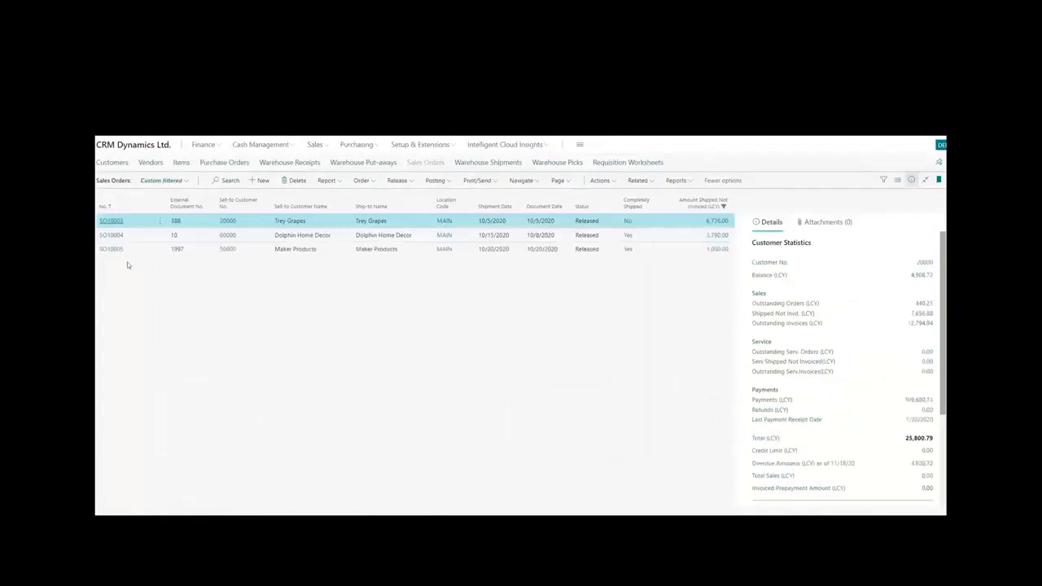
{"action": "left_click", "coordinate": [729, 209]}
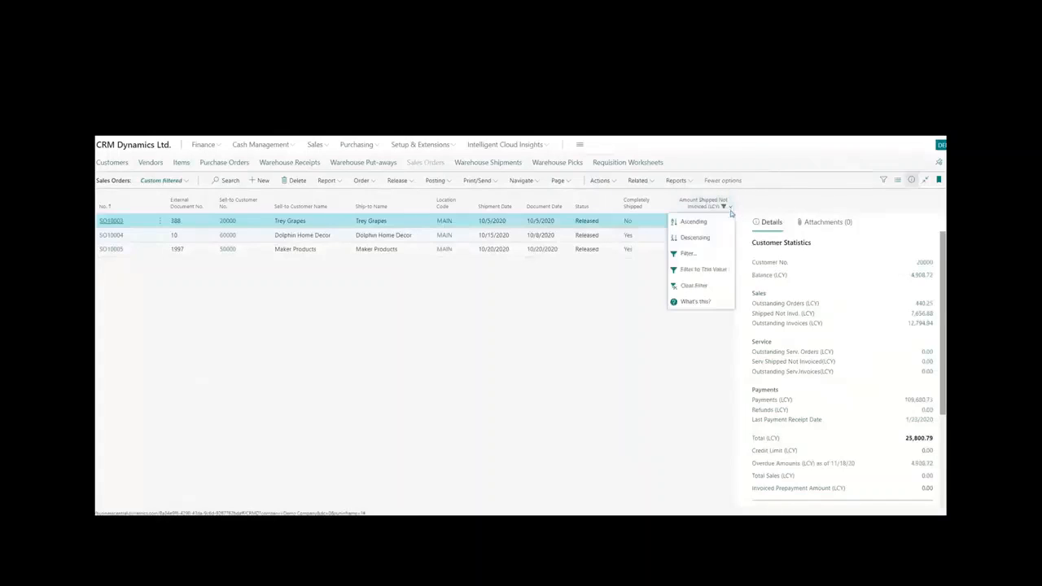
{"action": "left_click", "coordinate": [708, 285]}
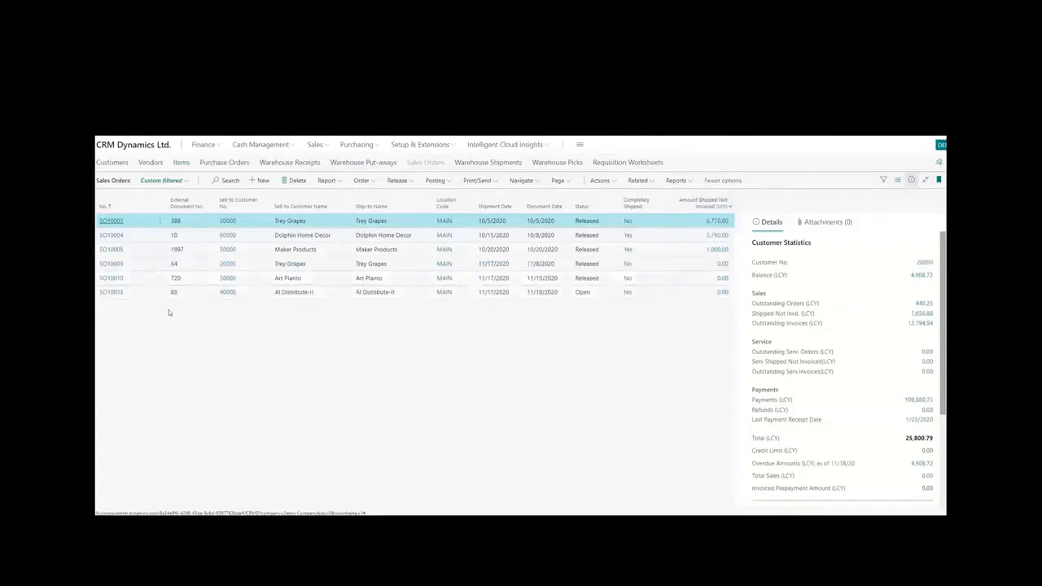
{"action": "left_click", "coordinate": [112, 293]}
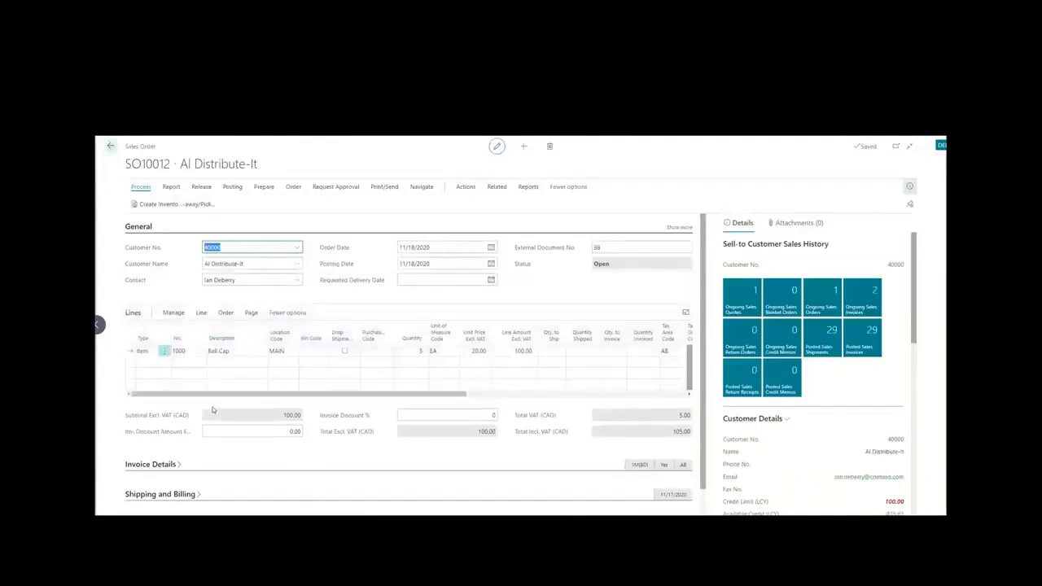
- Check the Ball Cap line's availability, set its Qty. to Ship to 5, and acknowledge the warehouse shipment notice
{"action": "left_click_drag", "start_coordinate": [915, 324], "coordinate": [926, 435]}
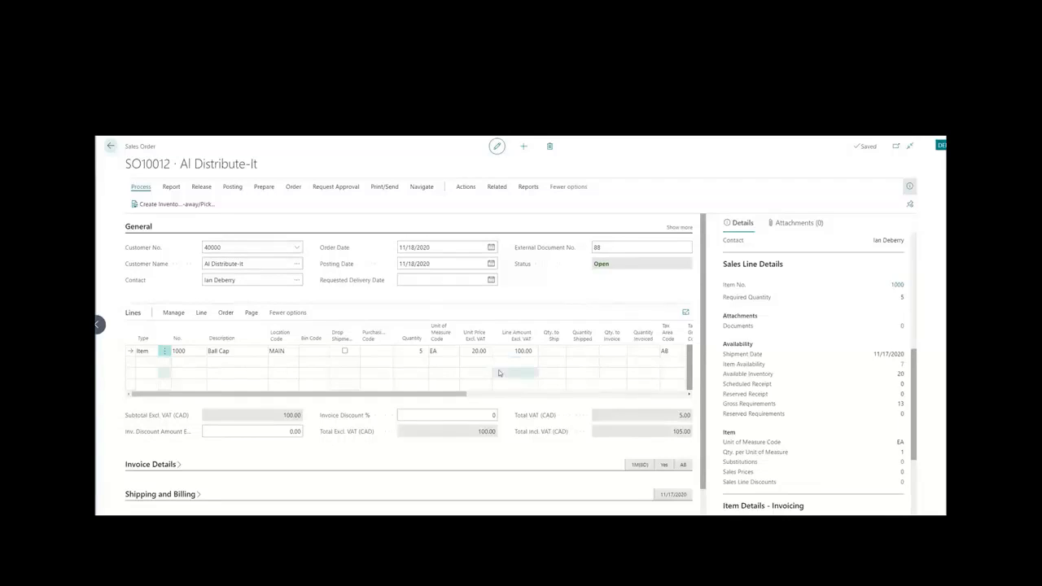
{"action": "left_click_drag", "start_coordinate": [461, 395], "coordinate": [548, 395]}
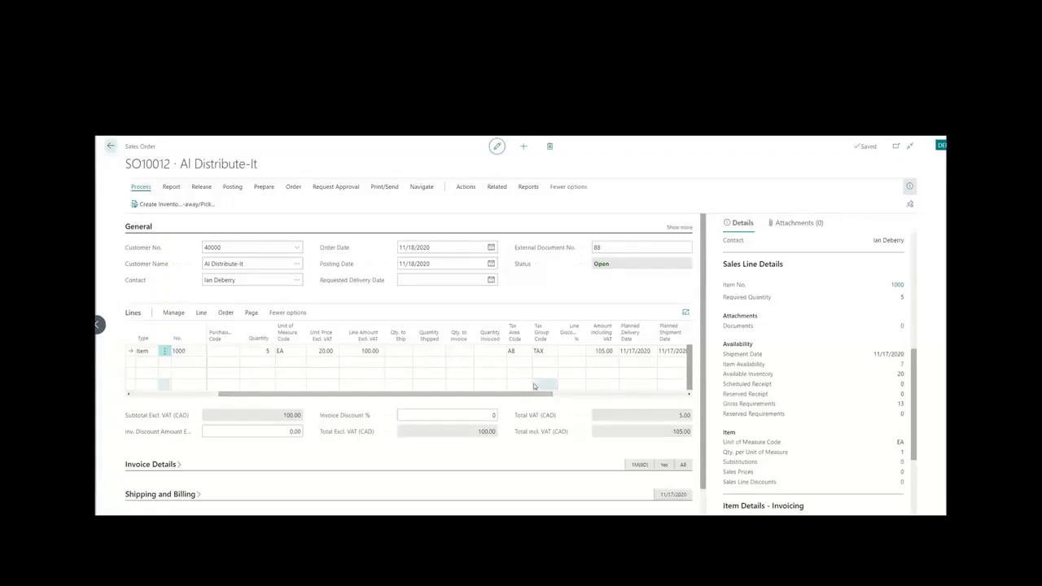
{"action": "left_click", "coordinate": [399, 351]}
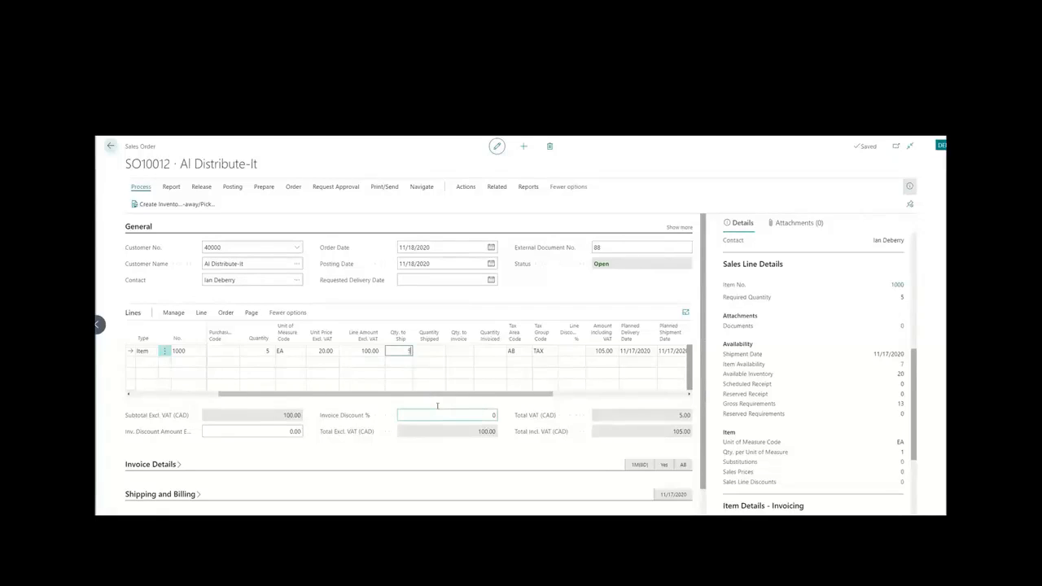
{"action": "type", "text": "5"}
{"action": "key", "text": "Tab"}
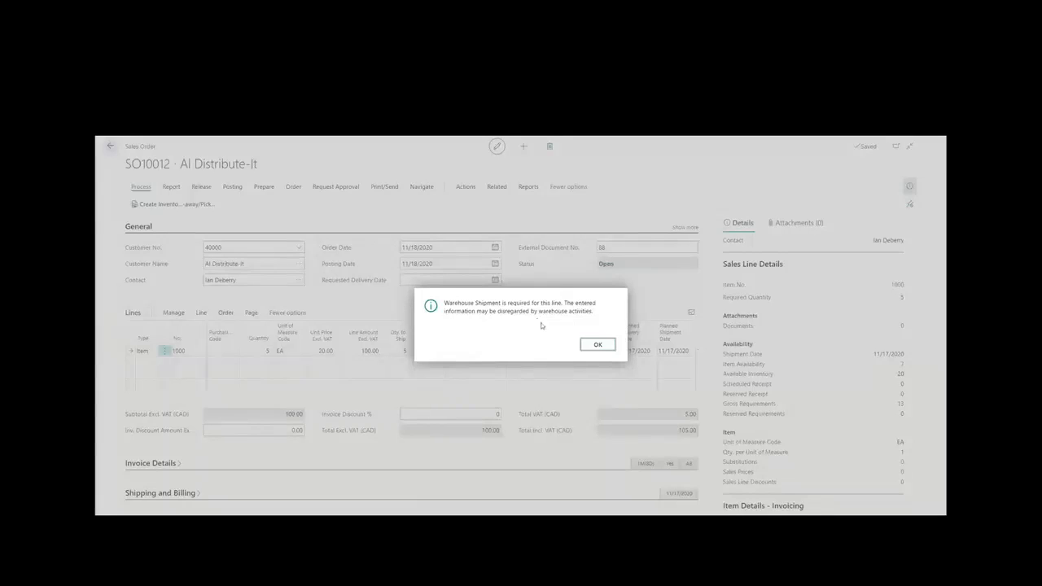
{"action": "left_click", "coordinate": [598, 346]}
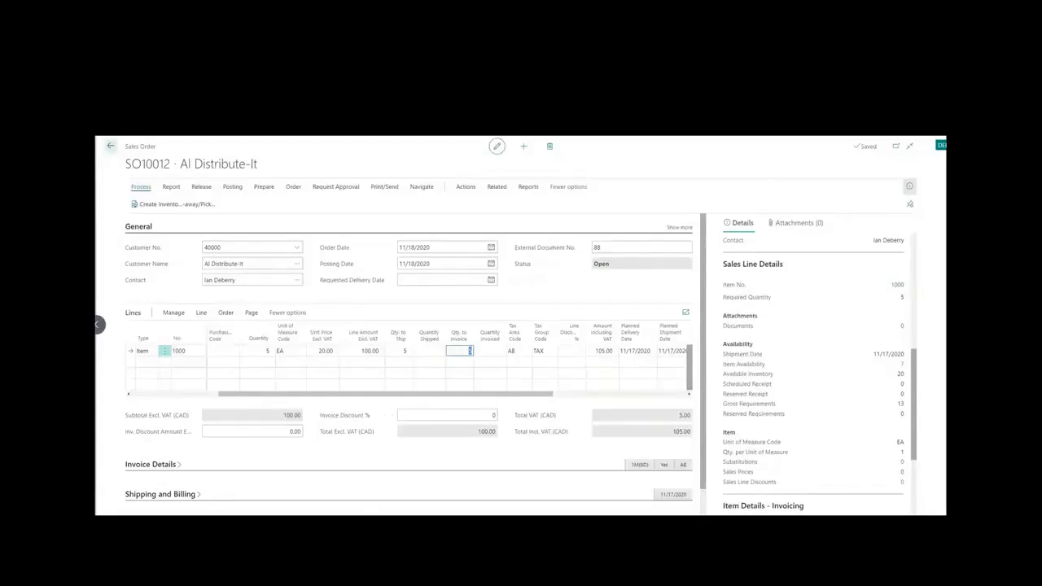
{"action": "key", "text": "alt+q"}
{"action": "type", "text": "wa"}
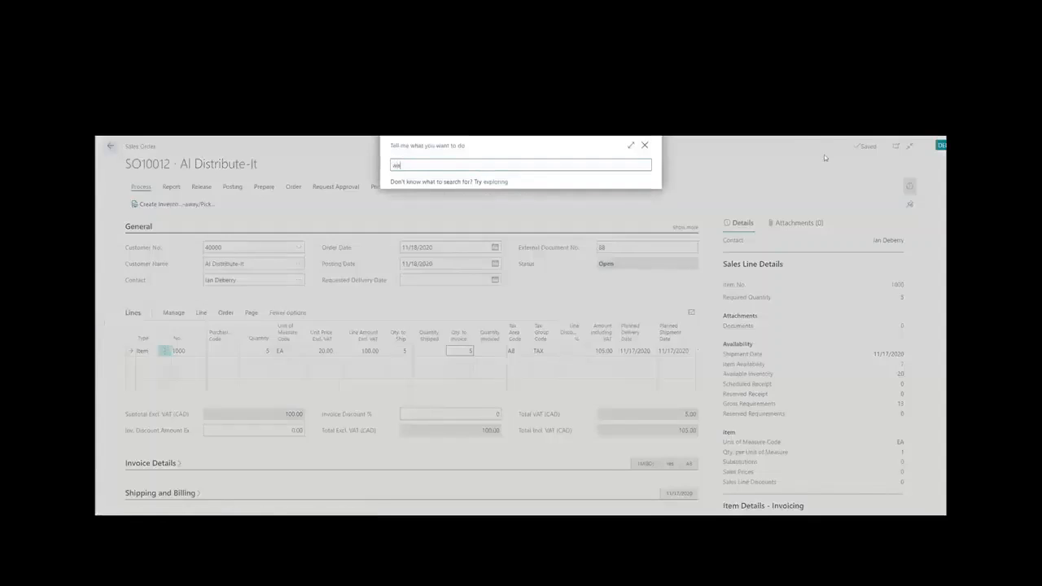
{"action": "type", "text": "rehouse"}
{"action": "key", "text": "BackSpace"}
{"action": "key", "text": "BackSpace"}
{"action": "key", "text": "BackSpace"}
{"action": "key", "text": "BackSpace"}
{"action": "key", "text": "BackSpace"}
{"action": "key", "text": "BackSpace"}
{"action": "key", "text": "BackSpace"}
{"action": "key", "text": "BackSpace"}
{"action": "key", "text": "BackSpace"}
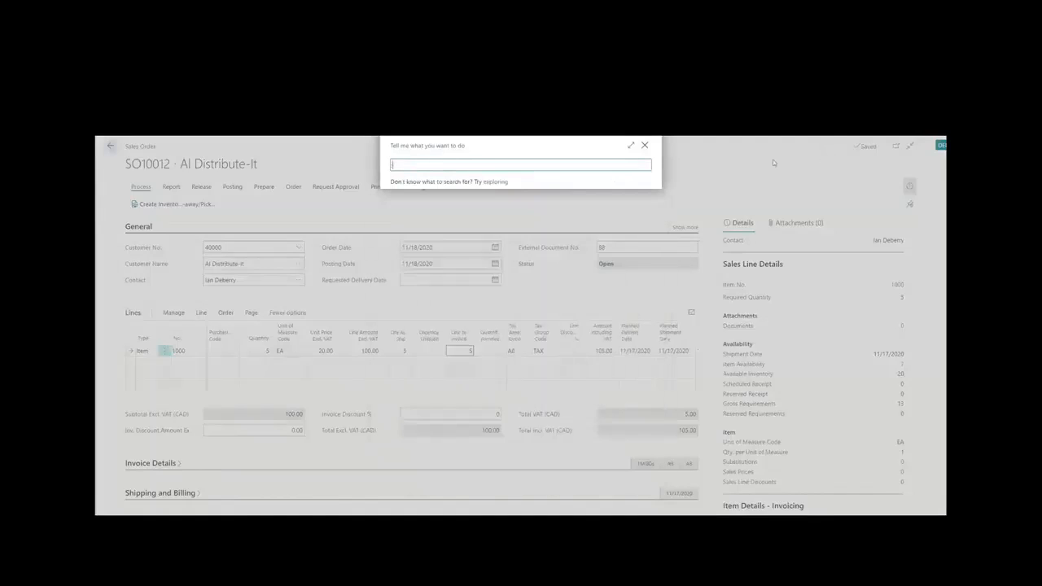
{"action": "left_click", "coordinate": [647, 146]}
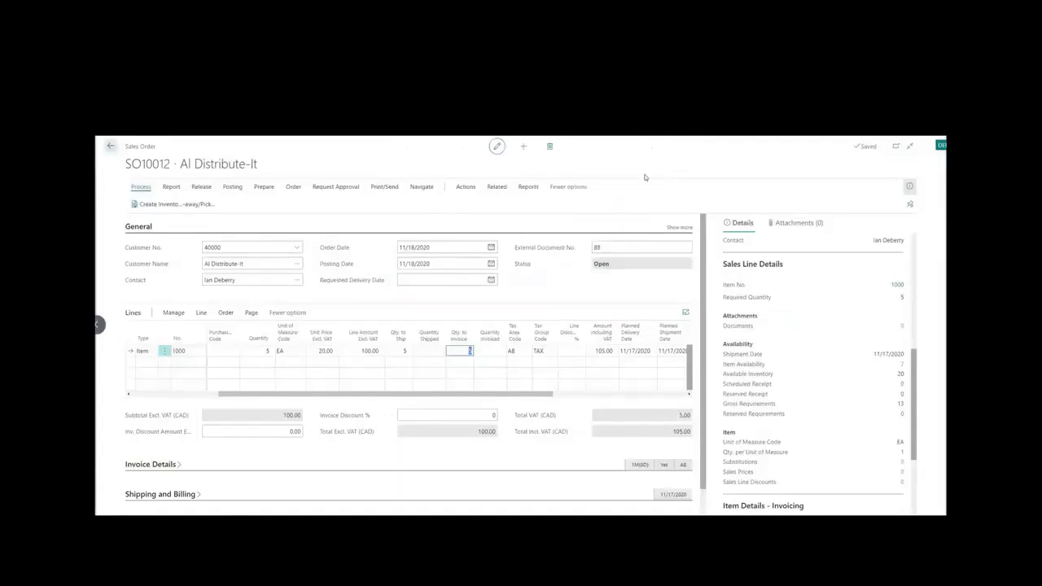
- Post only the shipment of the sales order, using the Ship option
{"action": "left_click", "coordinate": [492, 206]}
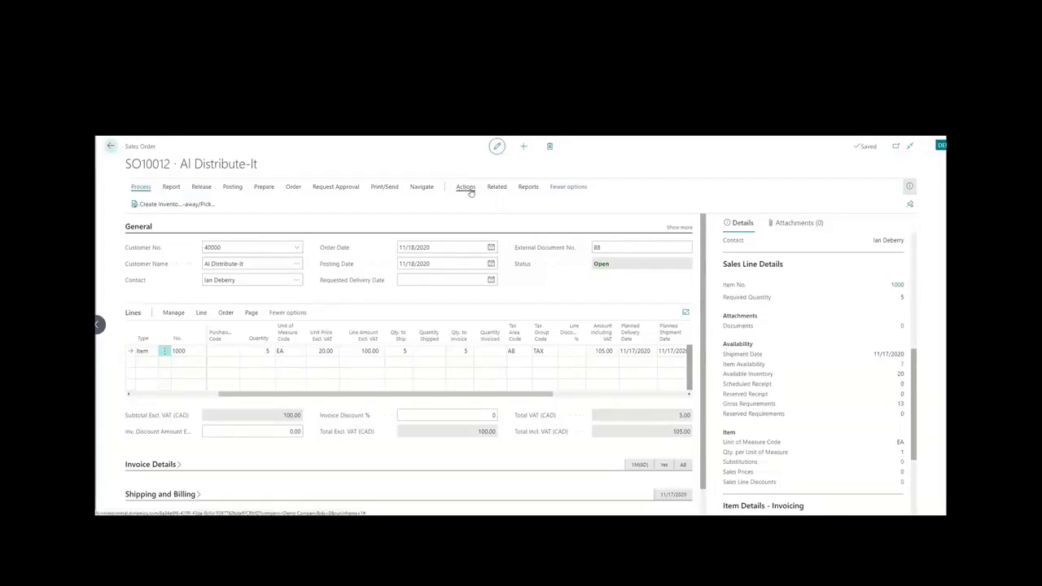
{"action": "left_click", "coordinate": [469, 191]}
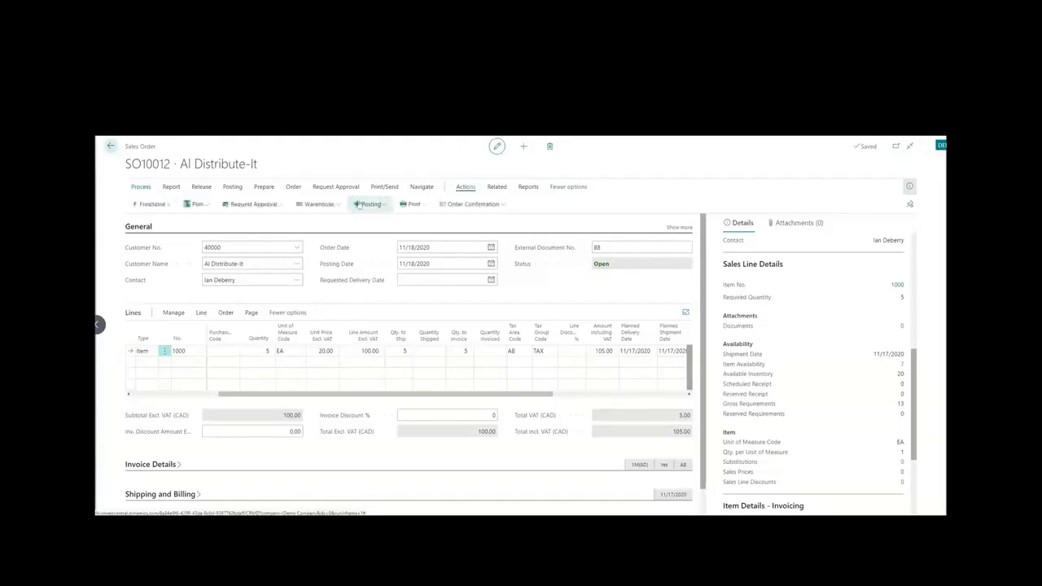
{"action": "left_click", "coordinate": [326, 204]}
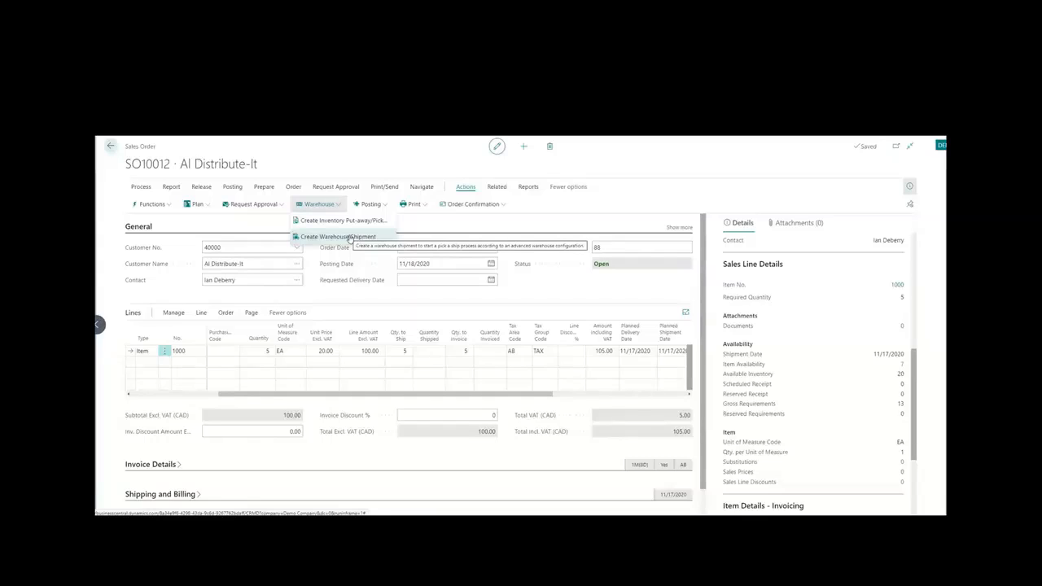
{"action": "left_click", "coordinate": [520, 283]}
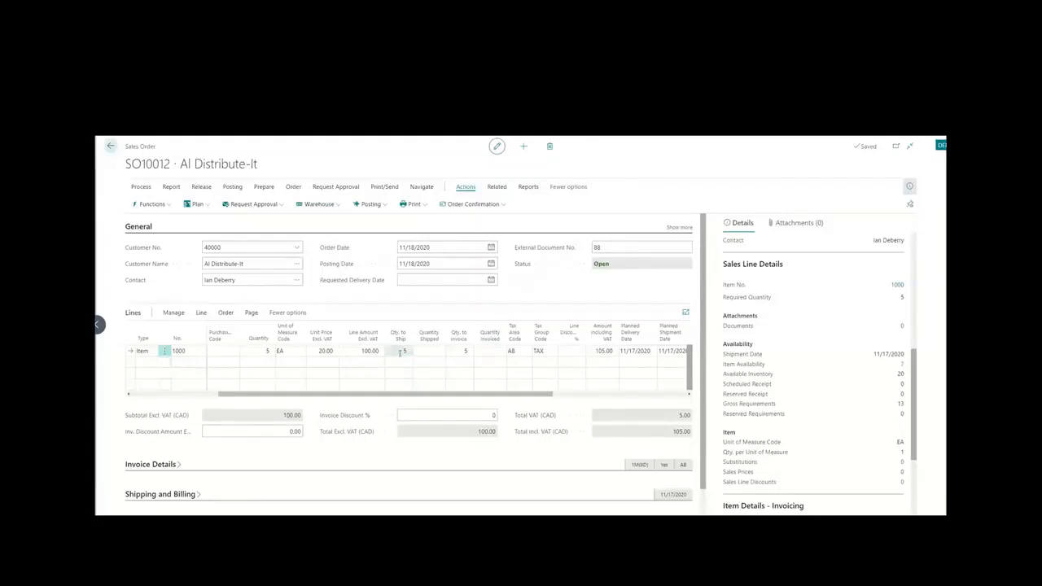
{"action": "left_click", "coordinate": [368, 204]}
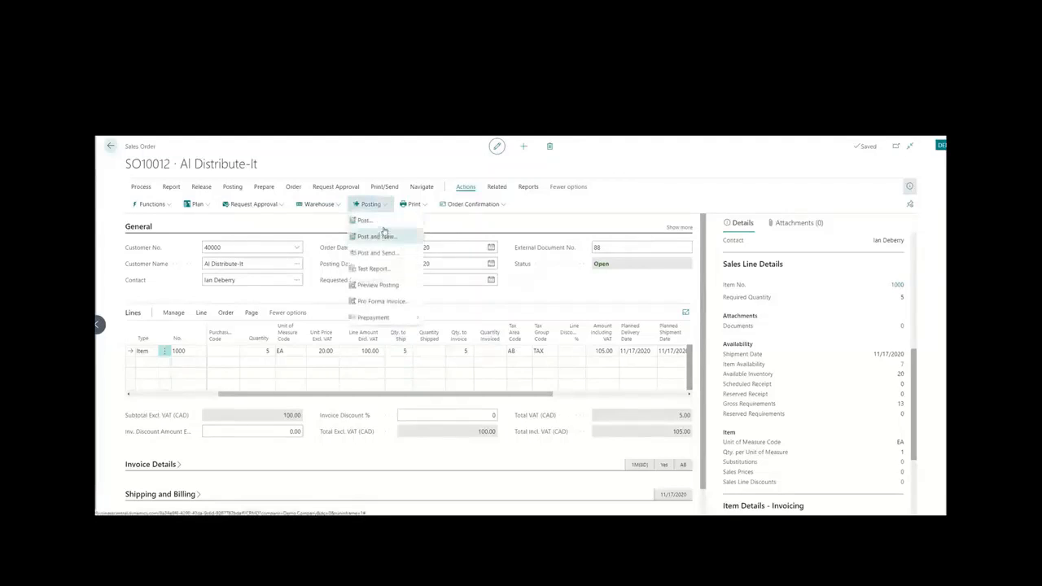
{"action": "left_click", "coordinate": [383, 221]}
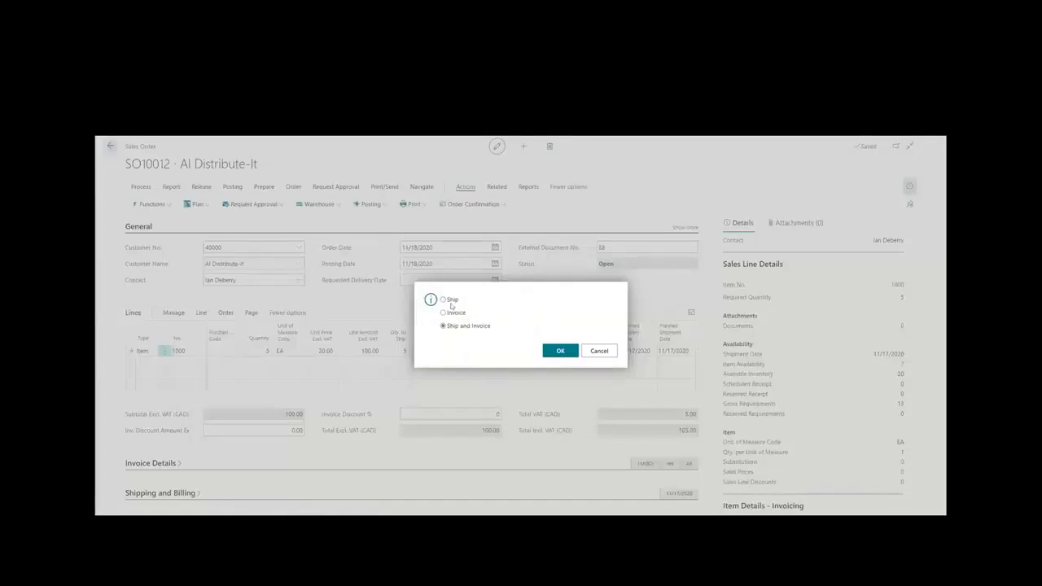
{"action": "left_click", "coordinate": [451, 301]}
{"action": "left_click", "coordinate": [559, 352]}
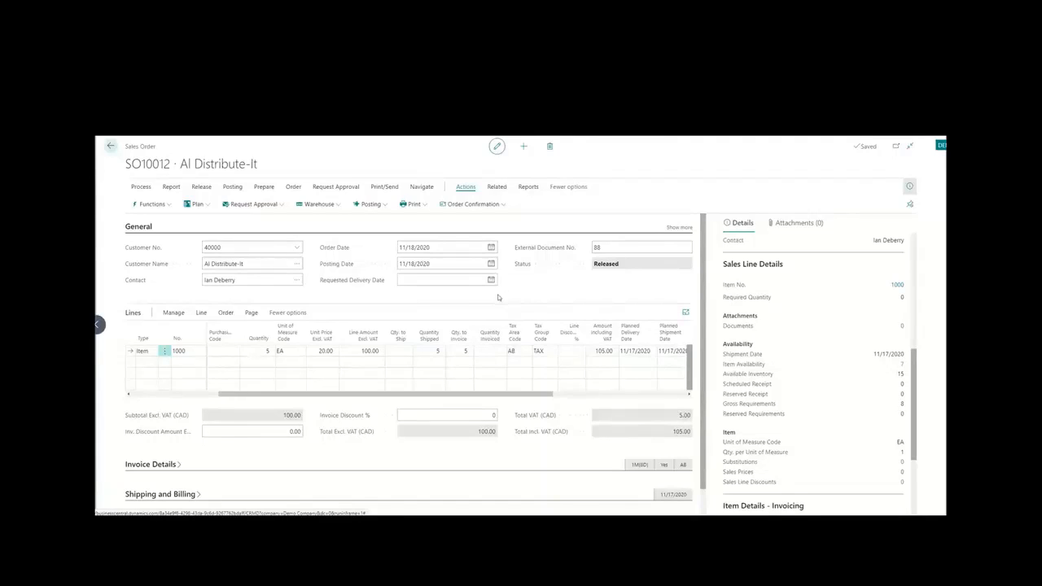
- Open the posted shipment related to the sales order and review its Ball Cap line
{"action": "left_click", "coordinate": [295, 189]}
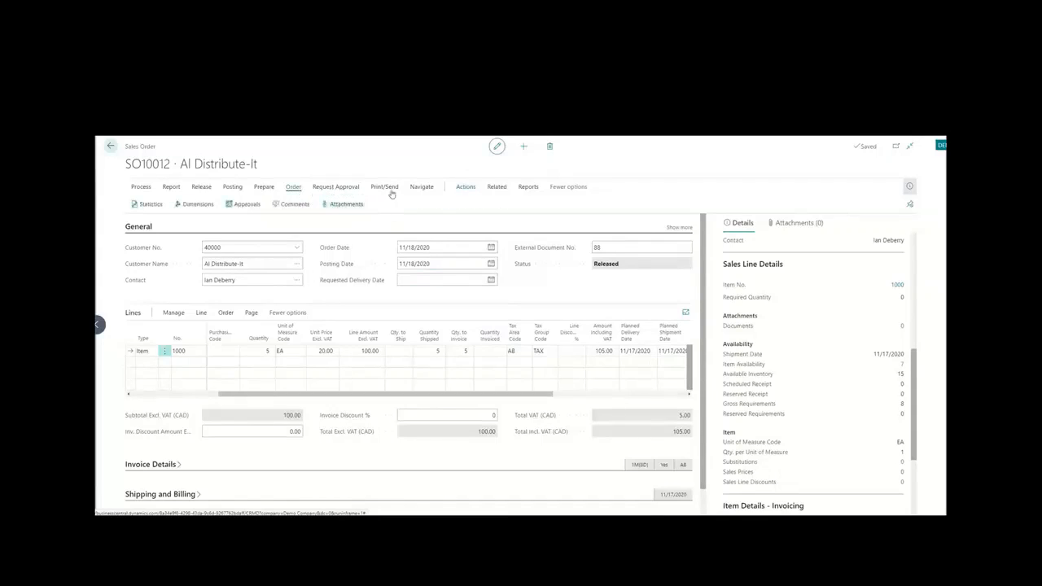
{"action": "left_click", "coordinate": [498, 190]}
{"action": "left_click", "coordinate": [215, 206]}
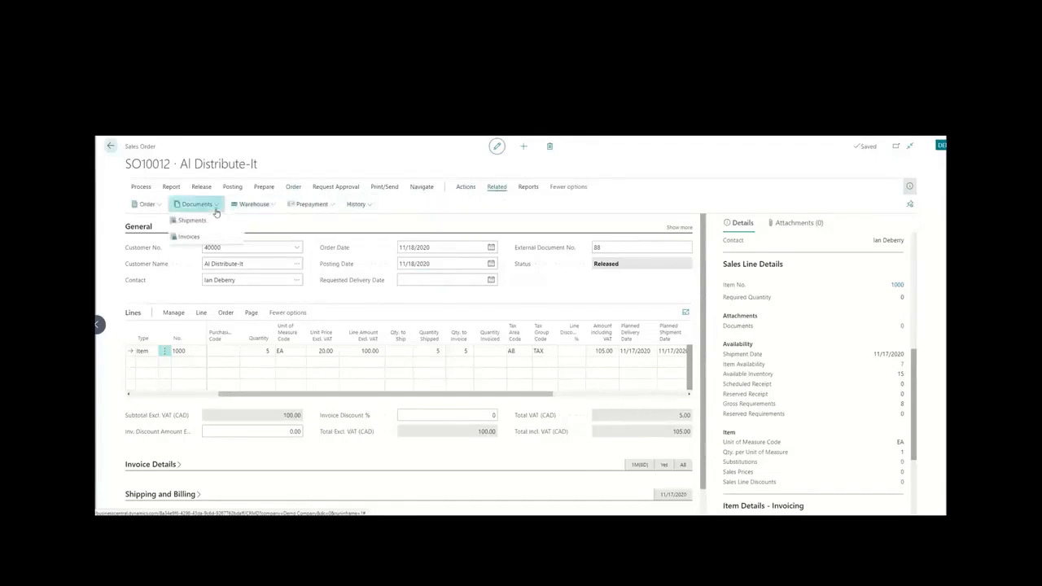
{"action": "left_click", "coordinate": [209, 227]}
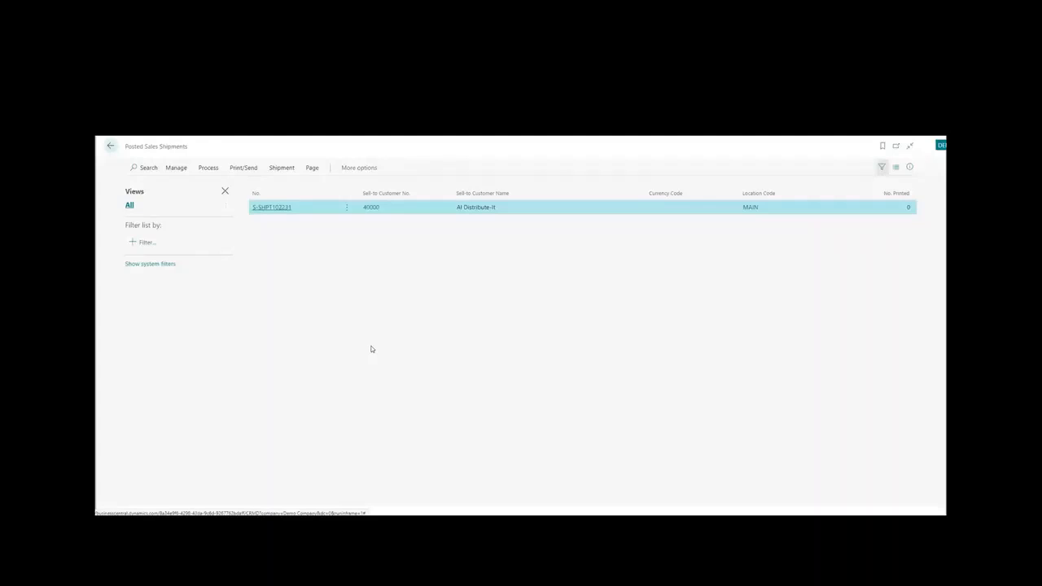
{"action": "left_click", "coordinate": [208, 169]}
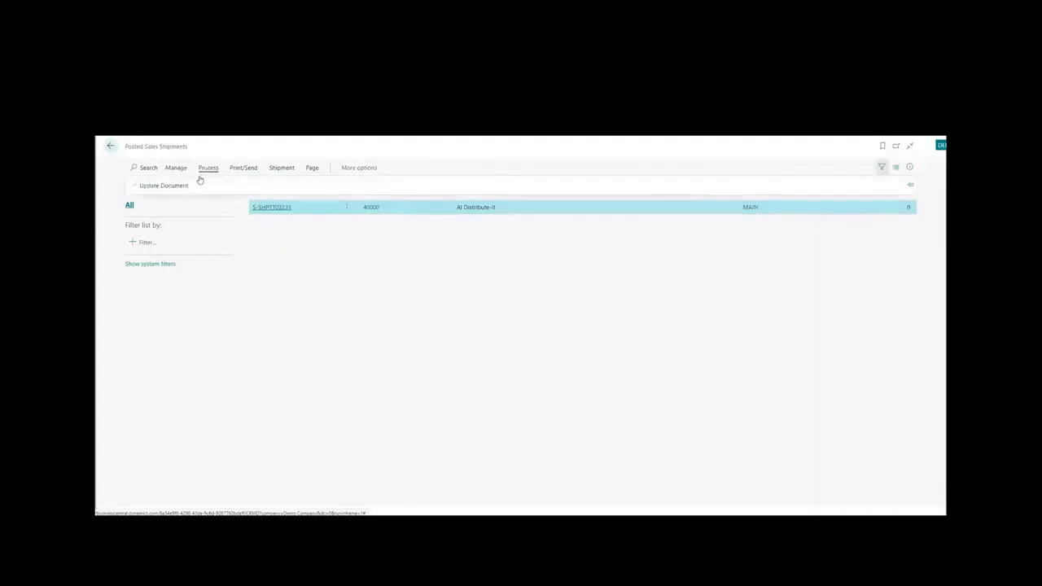
{"action": "left_click", "coordinate": [175, 168]}
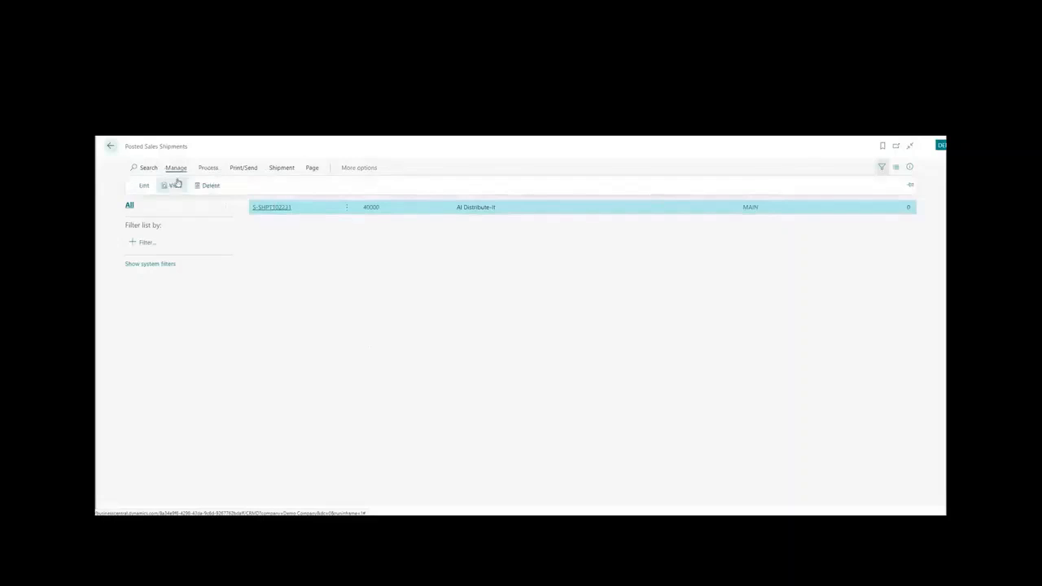
{"action": "left_click", "coordinate": [331, 218]}
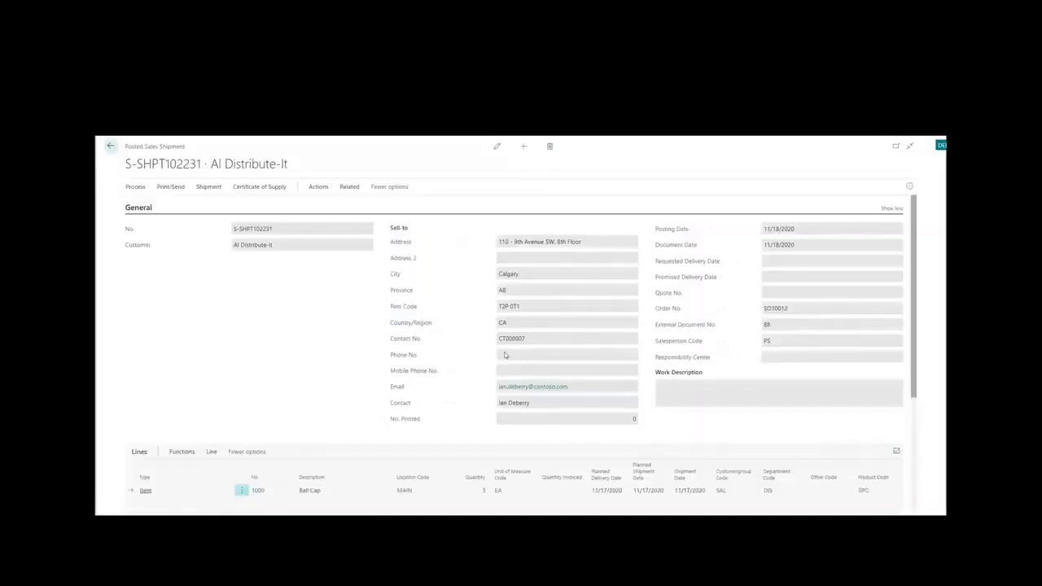
{"action": "scroll", "coordinate": [505, 356], "scroll_direction": "down", "scroll_amount": 5}
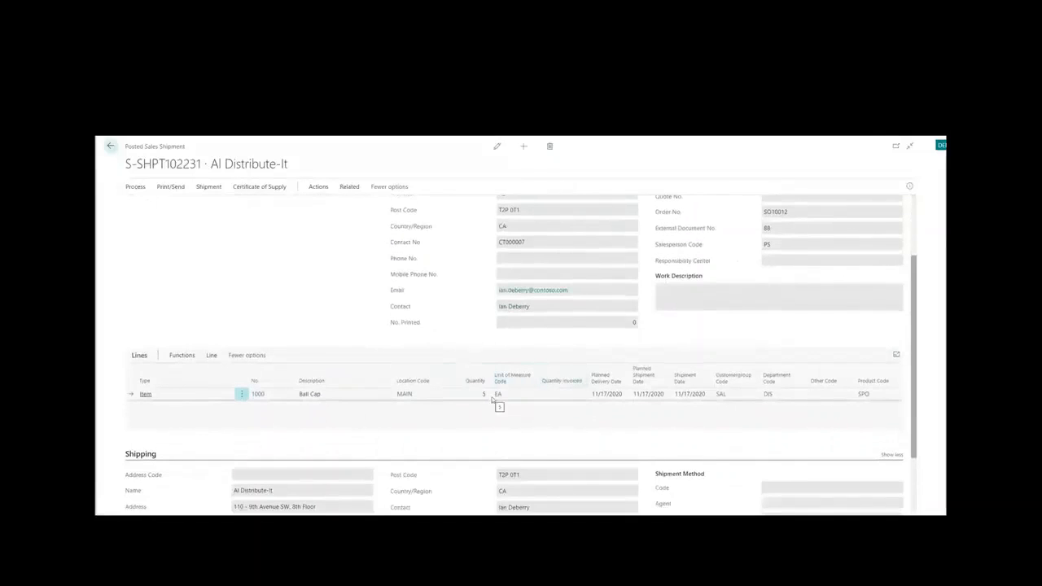
{"action": "scroll", "coordinate": [491, 403], "scroll_direction": "up", "scroll_amount": 1}
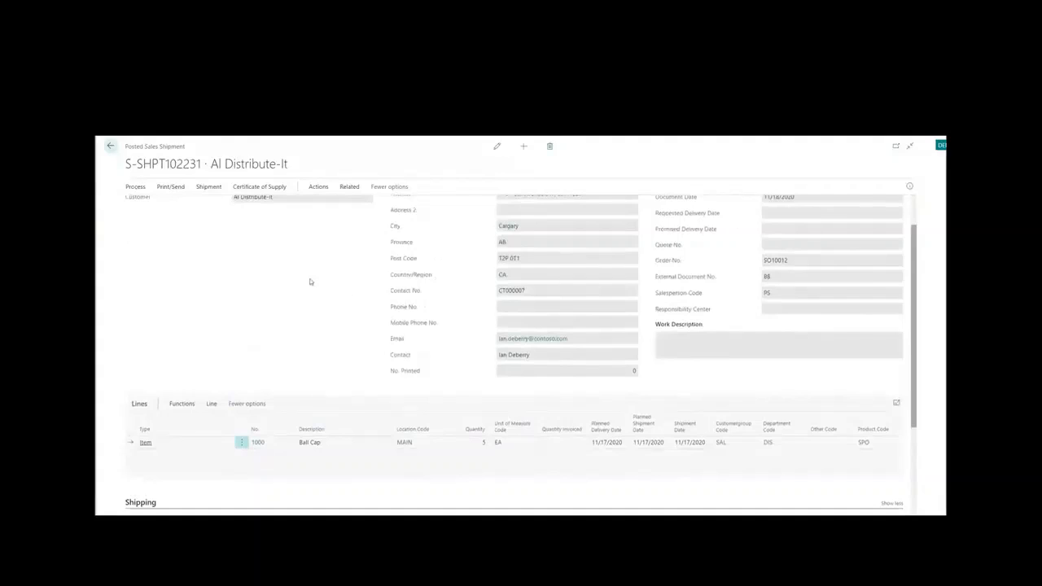
- Find the entries related to the posted shipment and inspect its item ledger entry
{"action": "left_click", "coordinate": [216, 192]}
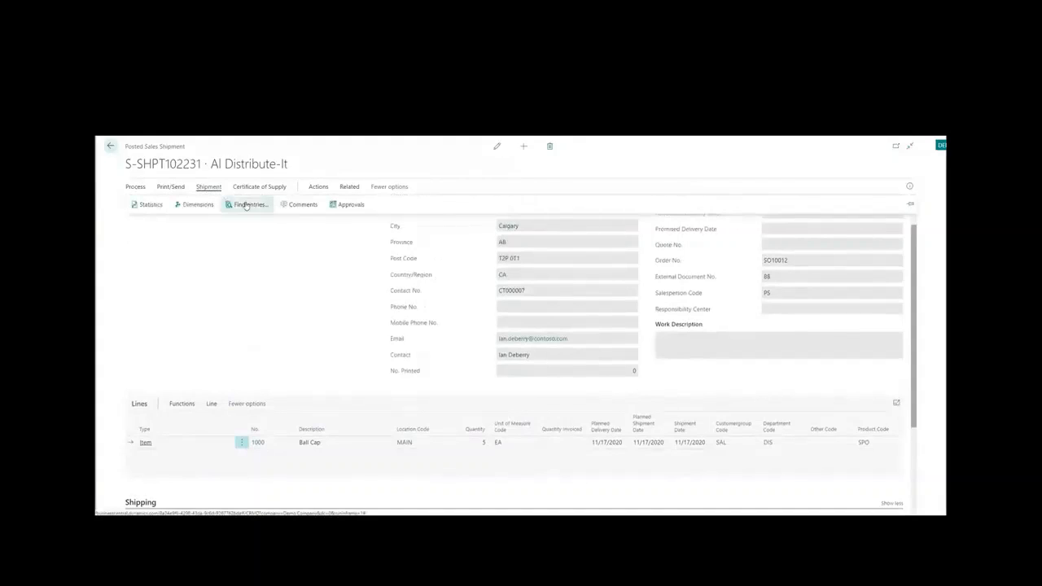
{"action": "left_click", "coordinate": [250, 206]}
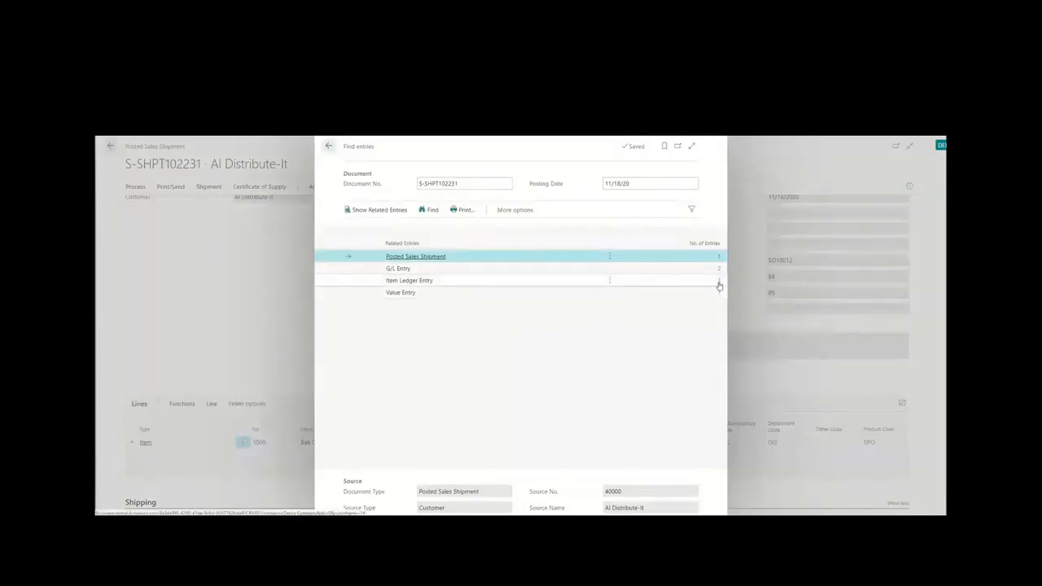
{"action": "left_click", "coordinate": [719, 282]}
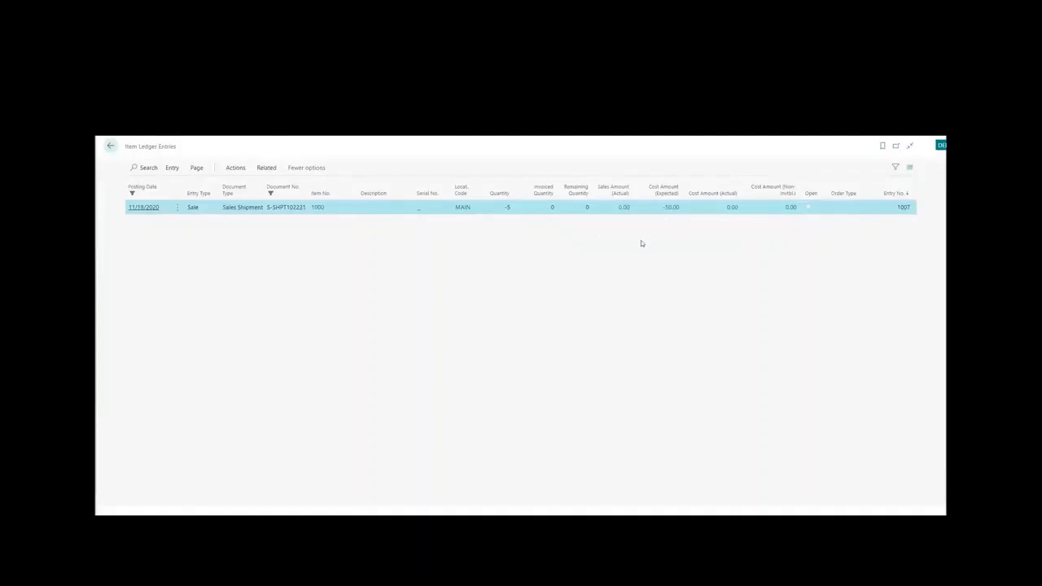
{"action": "key", "text": "Escape"}
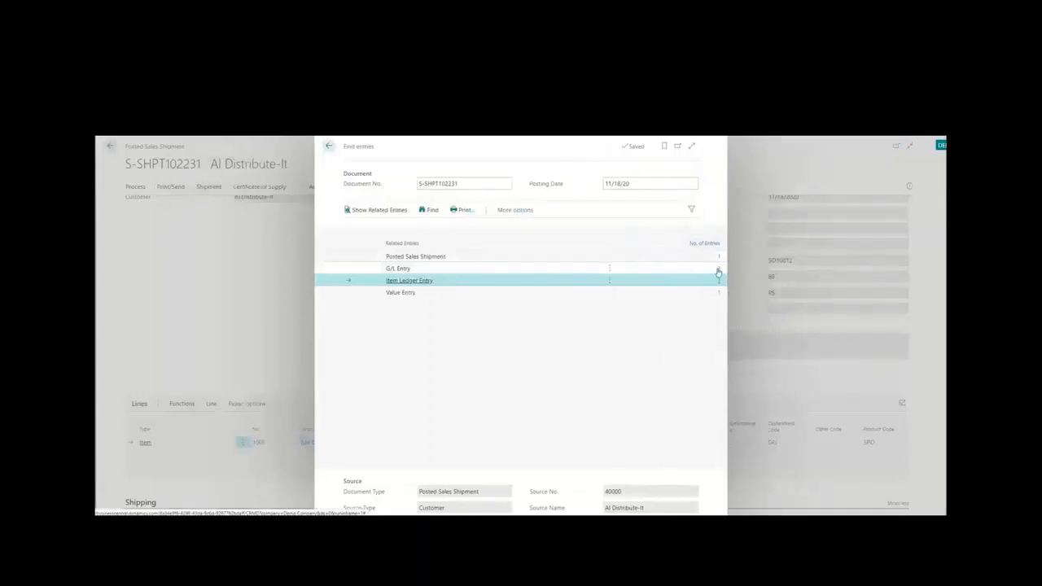
- Open the shipment's G/L entries and look up the ledger account behind each line
{"action": "left_click", "coordinate": [719, 269]}
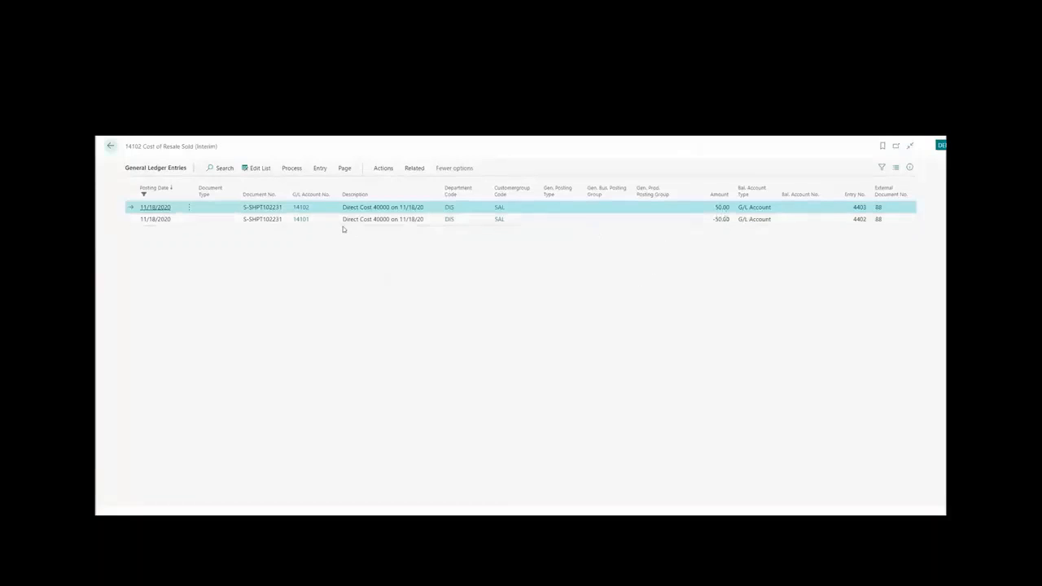
{"action": "left_click", "coordinate": [302, 221]}
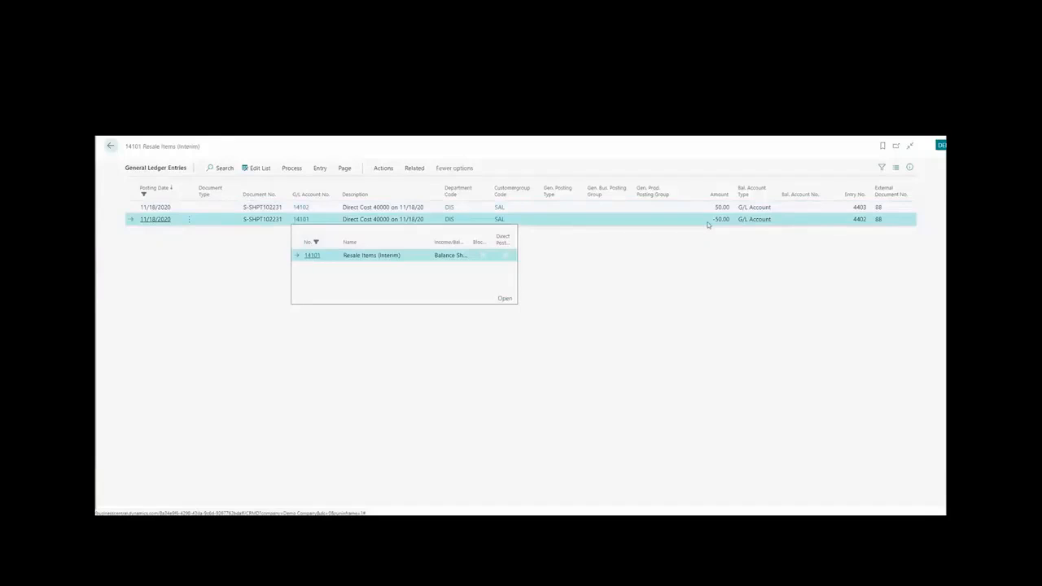
{"action": "left_click", "coordinate": [302, 208]}
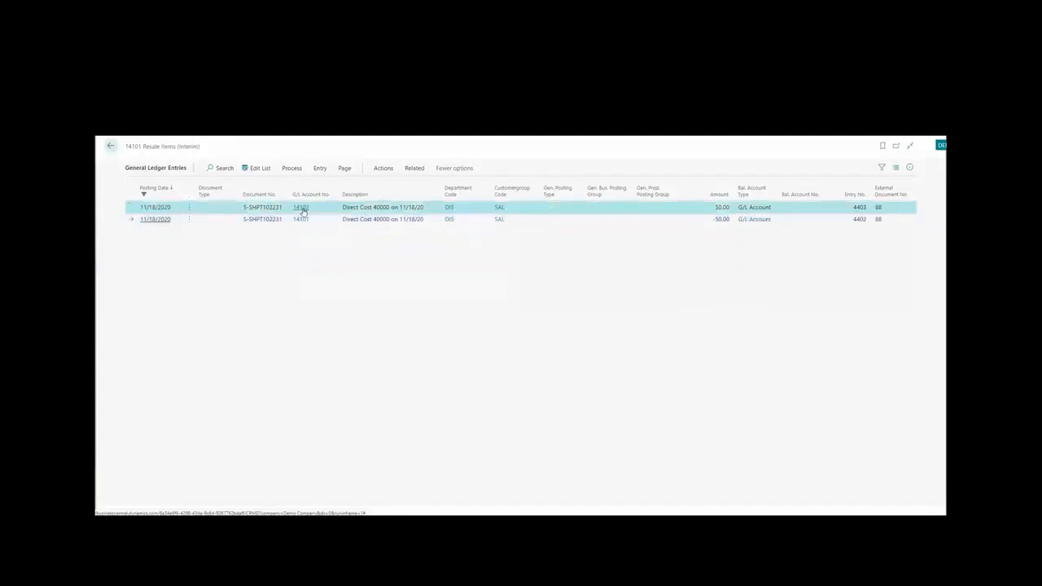